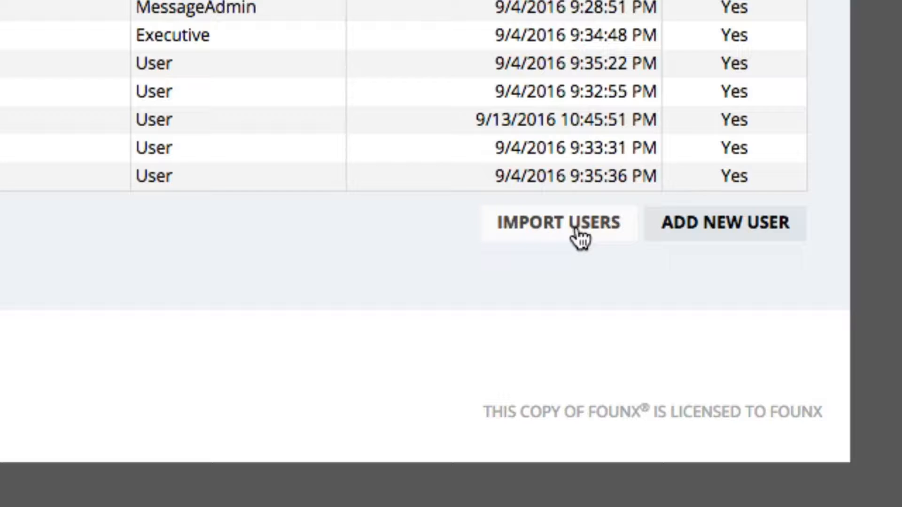
Sort the users list by last name and by email in ascending and descending order, and return it to ascending username order
click(750, 241)
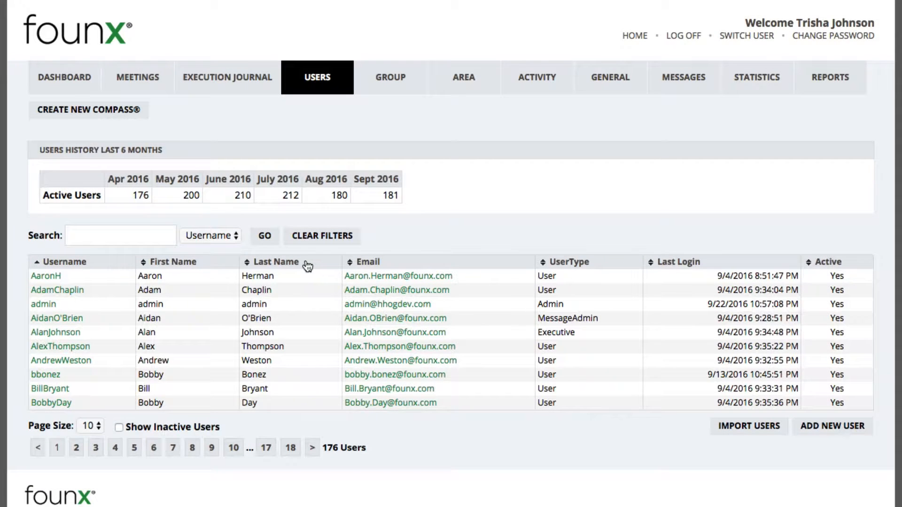
click(289, 265)
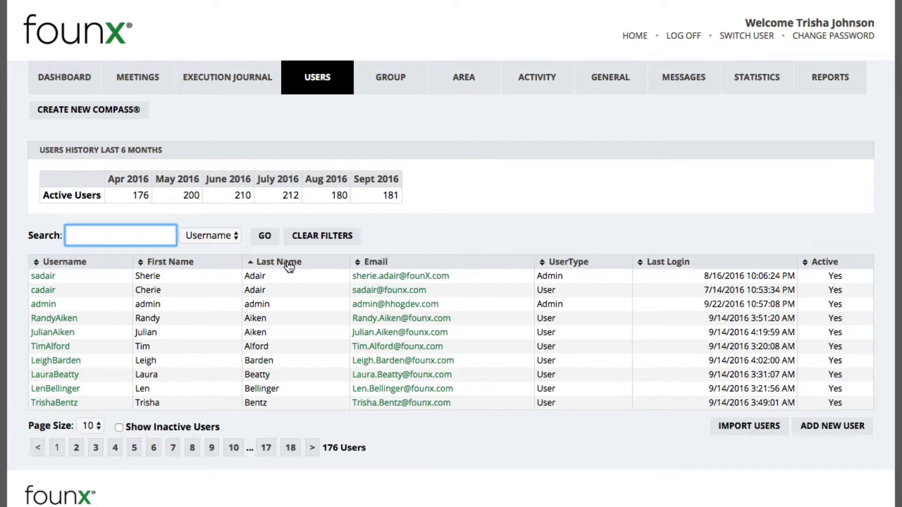
click(289, 265)
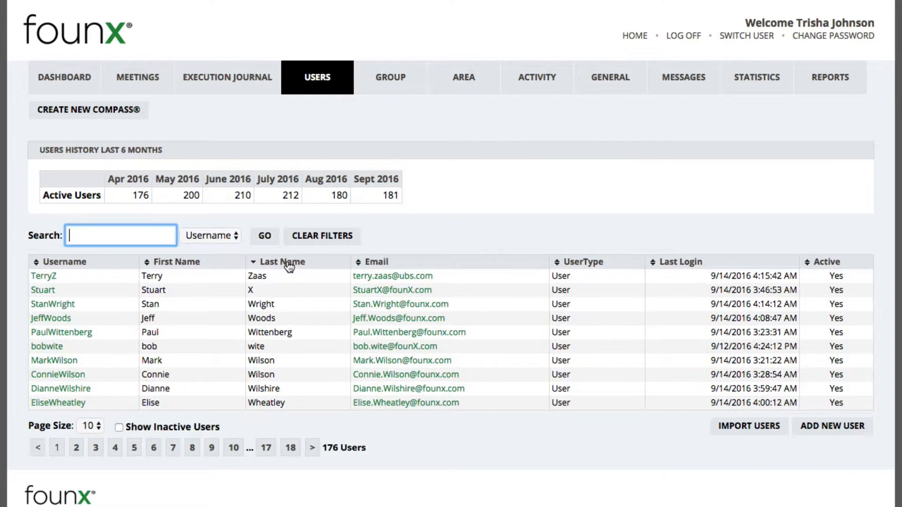
click(382, 264)
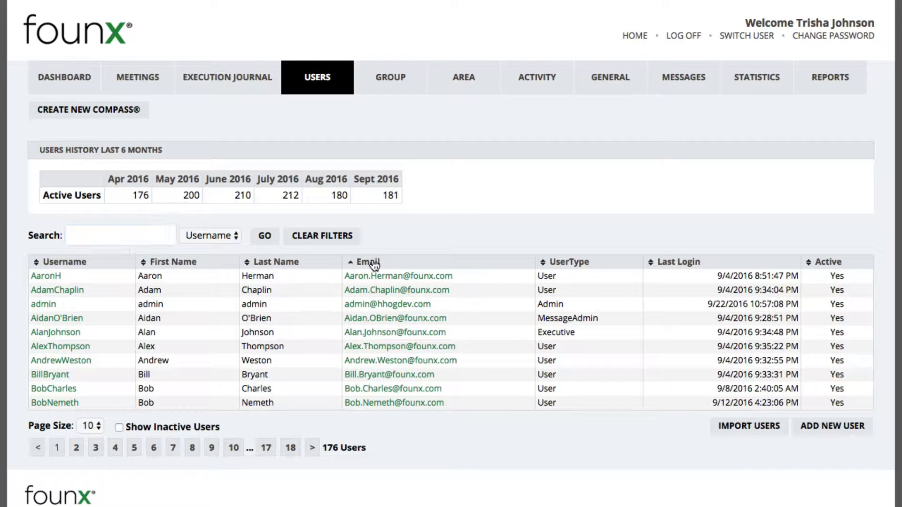
click(376, 264)
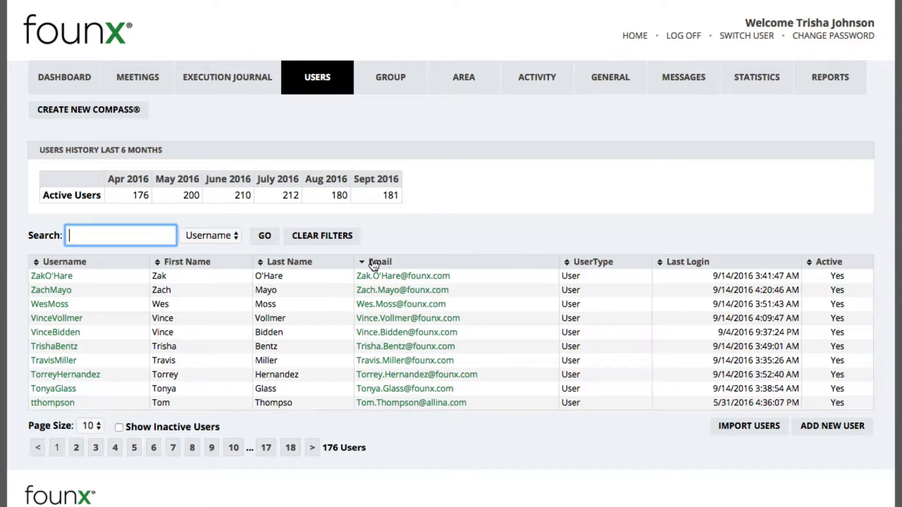
click(85, 264)
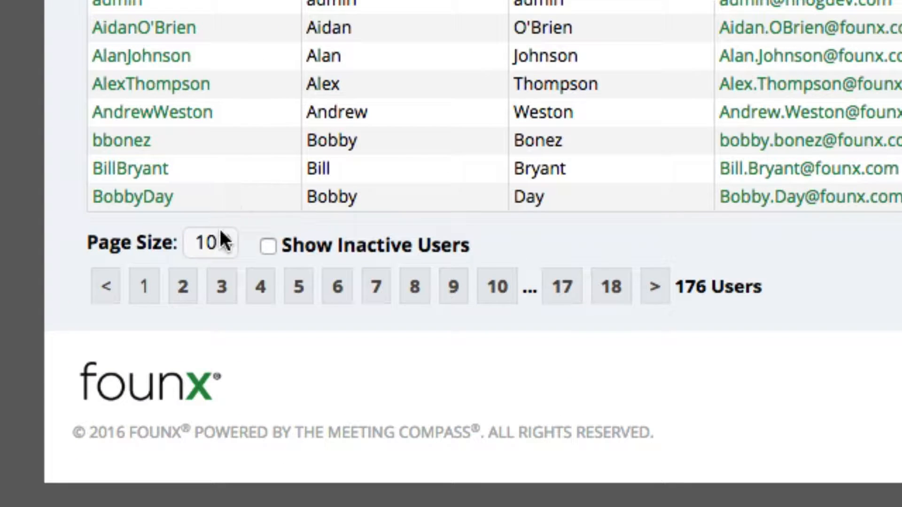
Check the page size options of the users list and keep 10 users per page
click(220, 231)
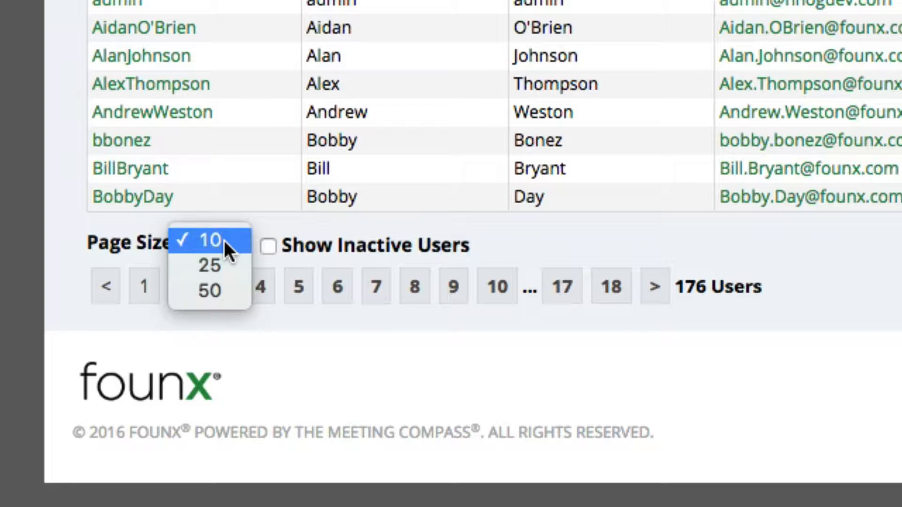
click(224, 241)
scroll(224, 241, up, 5)
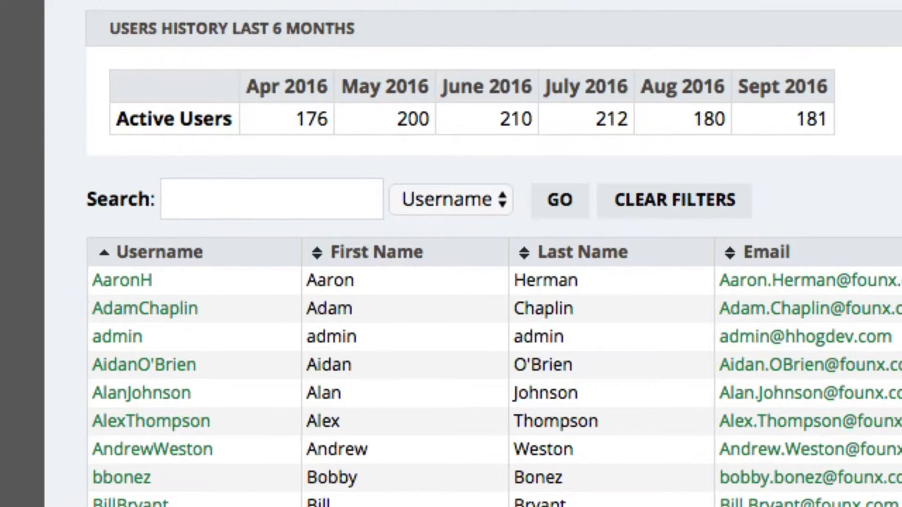
Check the search field options, search the usernames for "tri" and open the last matching user
click(478, 199)
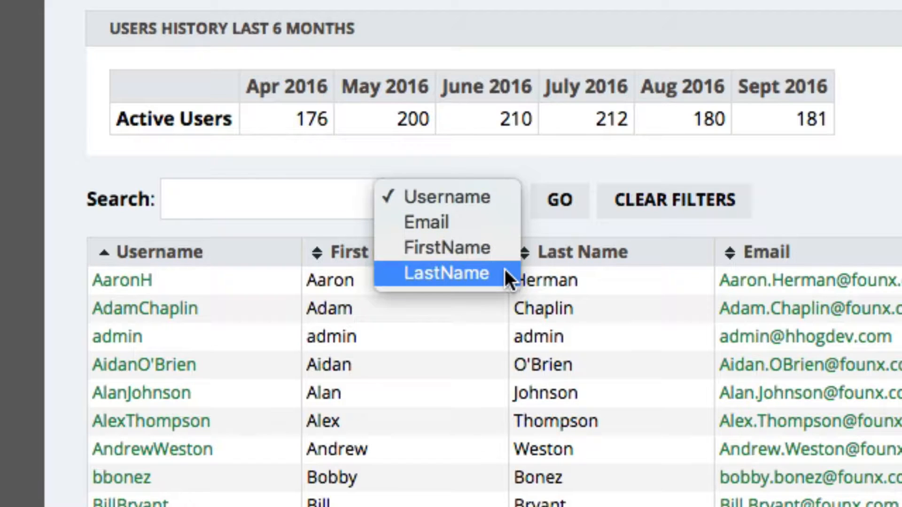
click(486, 199)
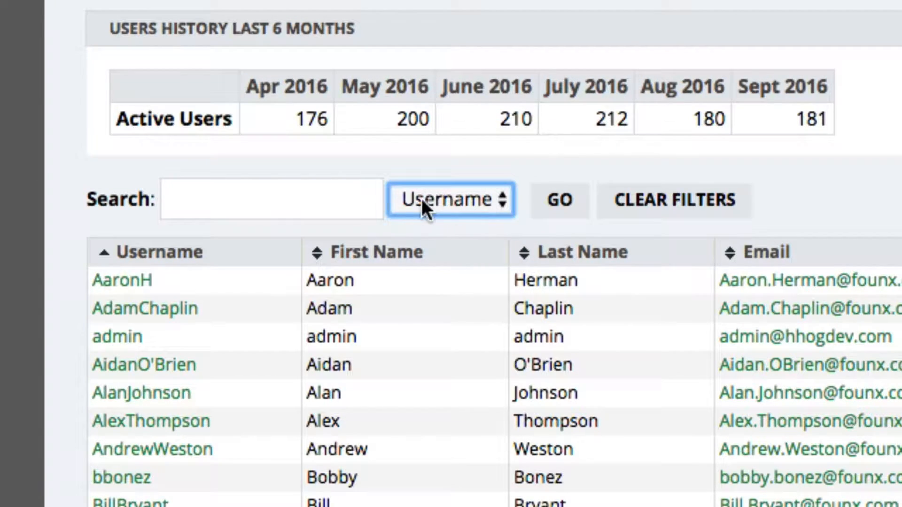
click(350, 199)
text(tri)
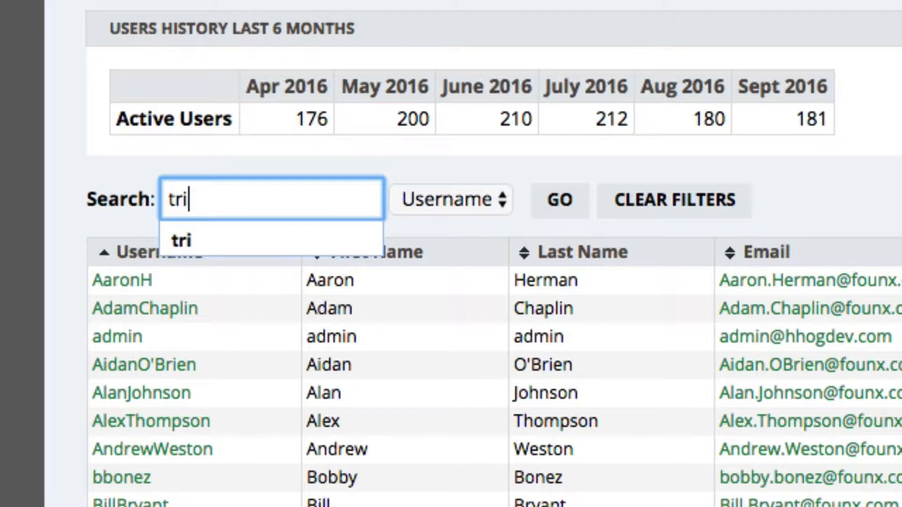
click(559, 212)
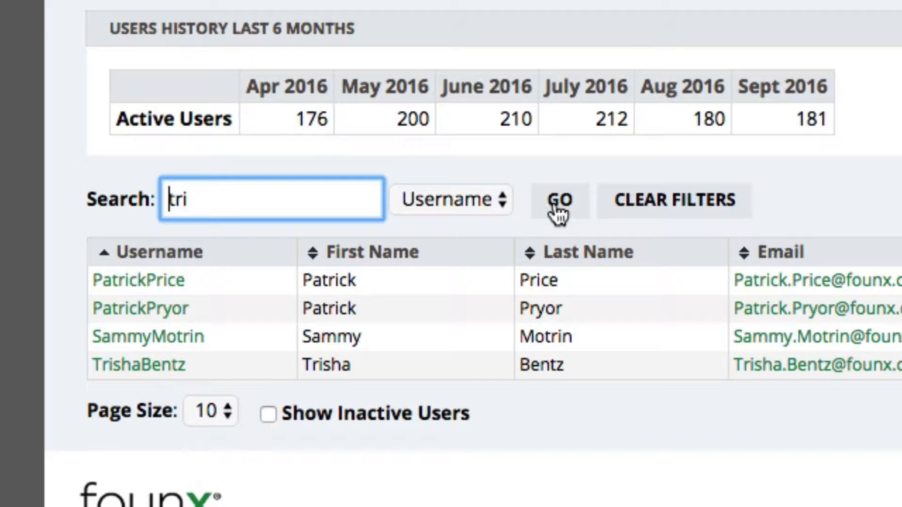
click(149, 369)
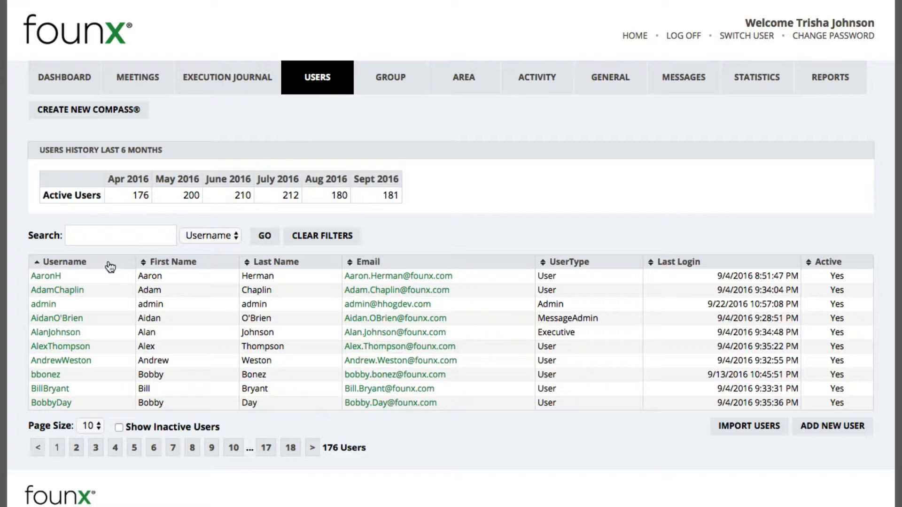
Open the first user in the list, clear the Active setting and save the account
click(50, 281)
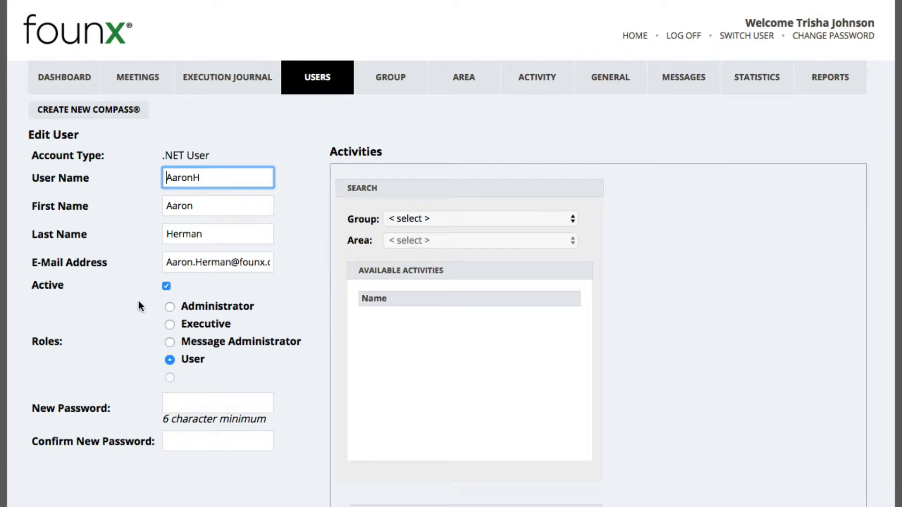
click(166, 286)
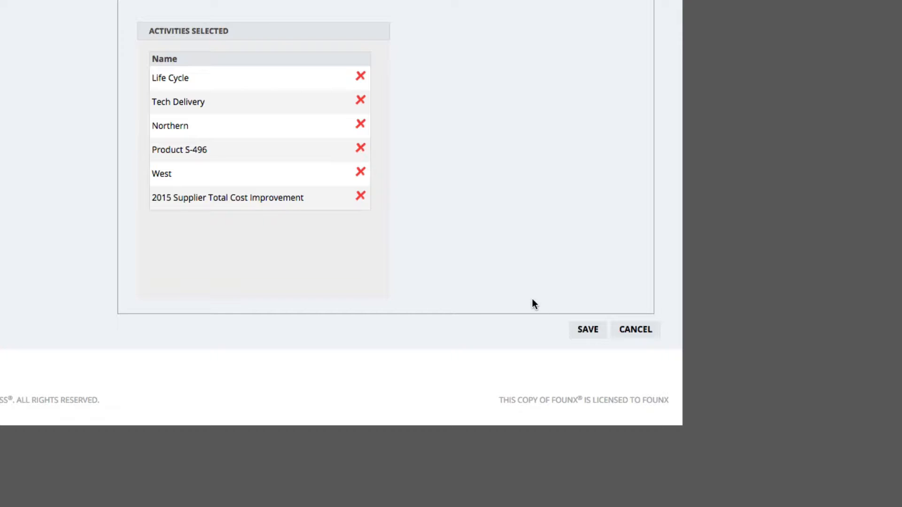
click(590, 332)
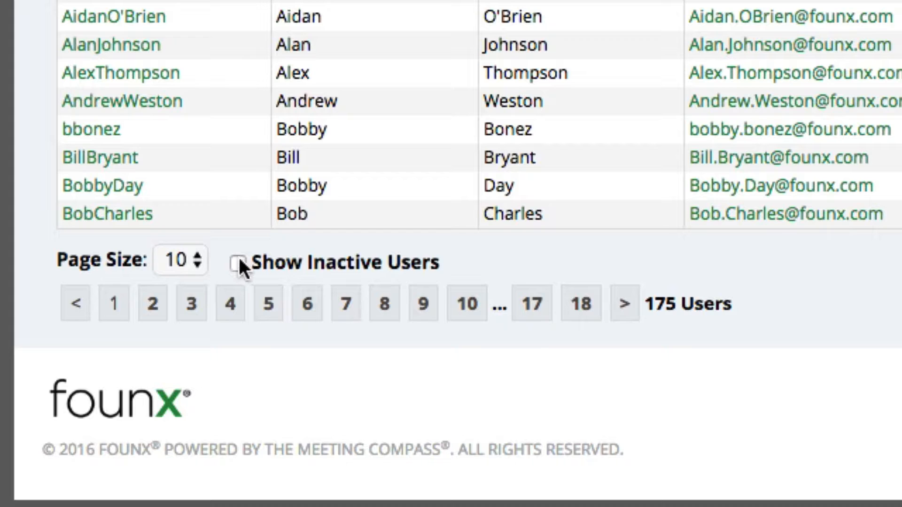
Show inactive users, open the deactivated user at the head of the list, turn Active back on and save
click(239, 261)
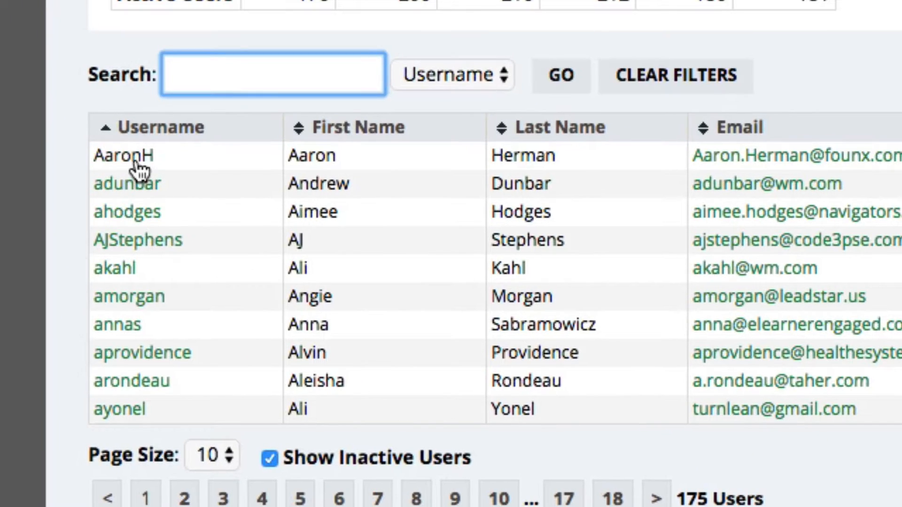
click(138, 165)
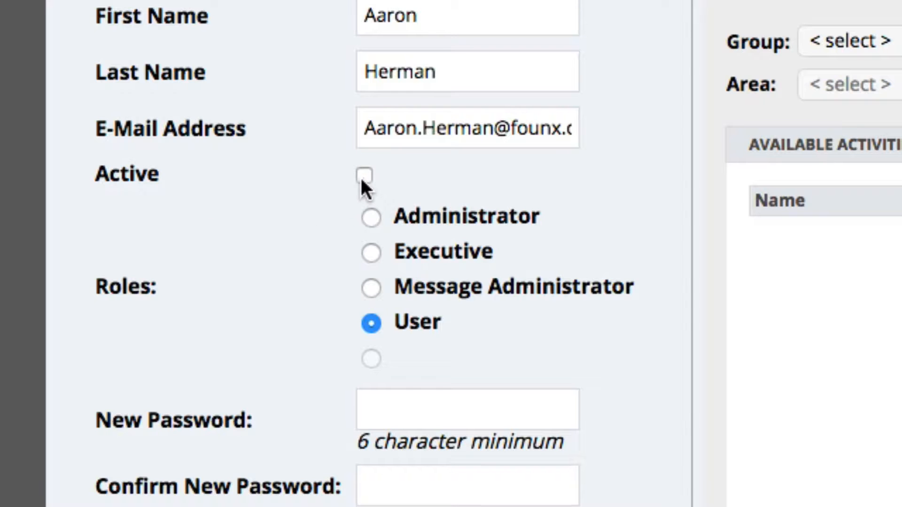
click(364, 177)
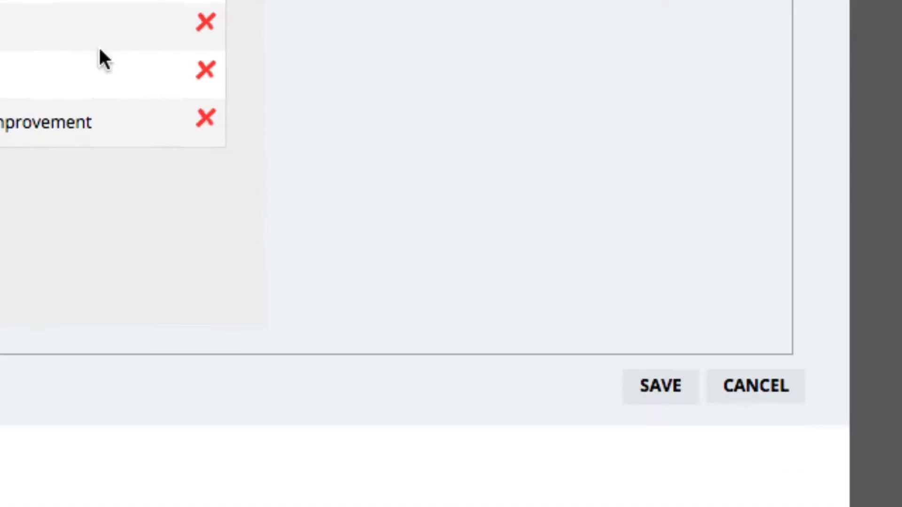
click(673, 402)
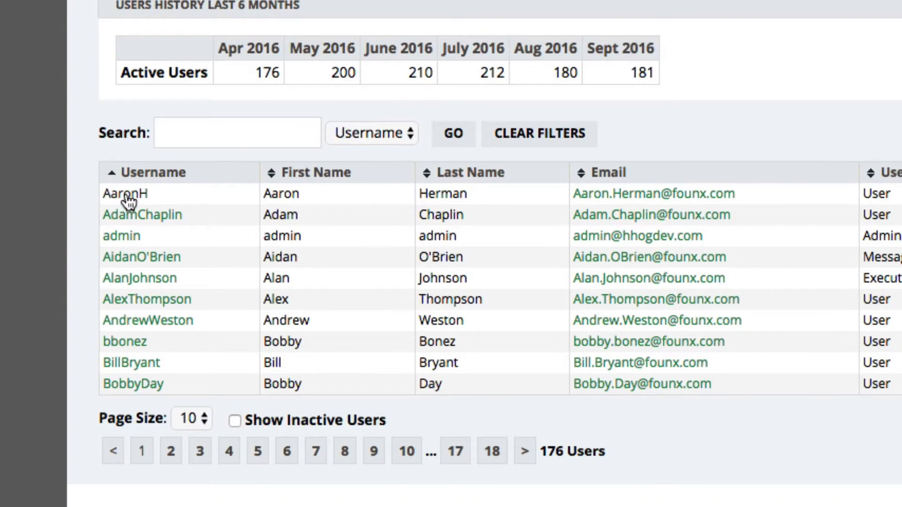
Update the first user's username, first name, last name and e-mail address, try the Message Administrator role, and save the account
click(127, 197)
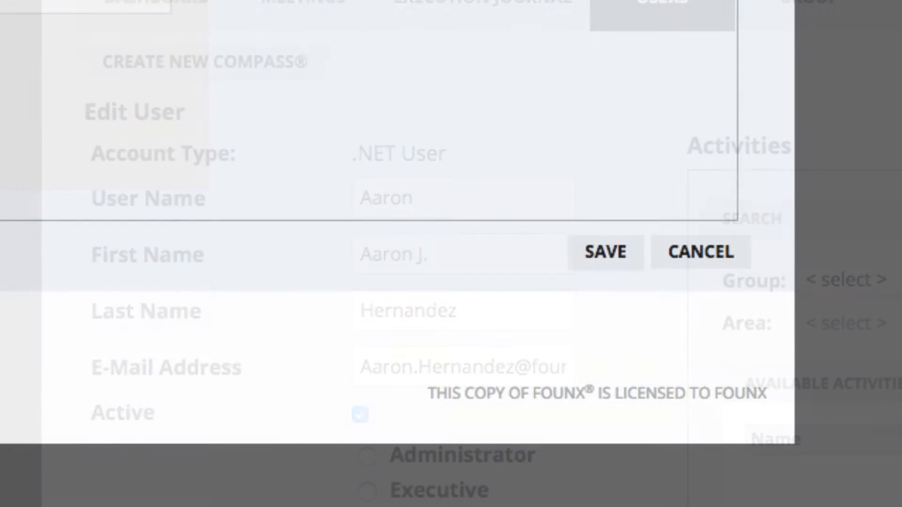
click(603, 263)
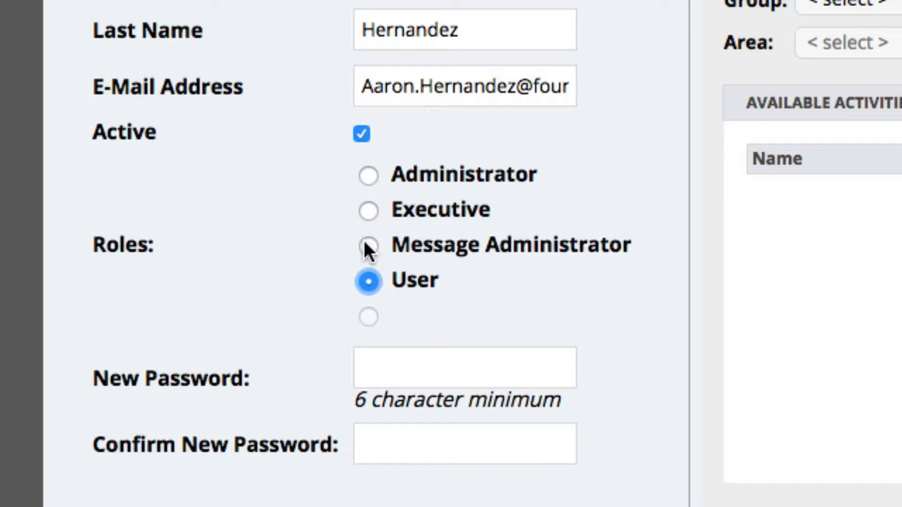
click(367, 247)
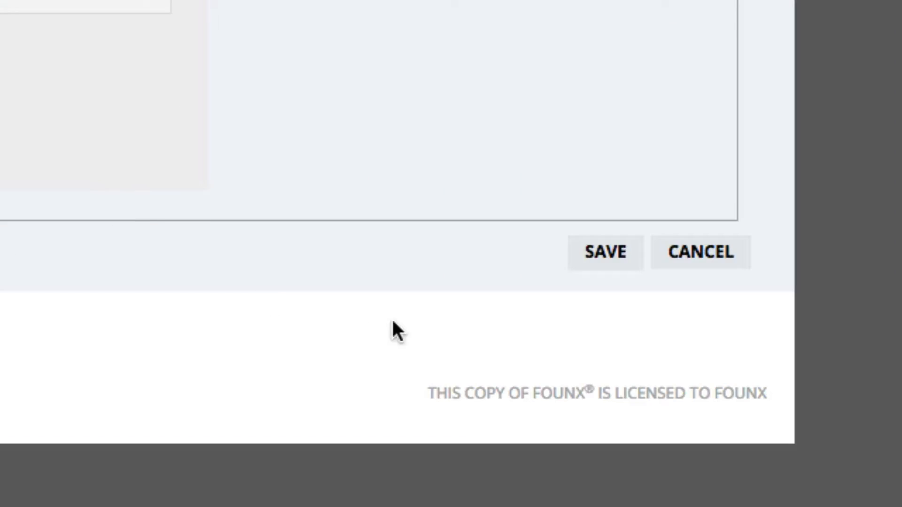
click(606, 268)
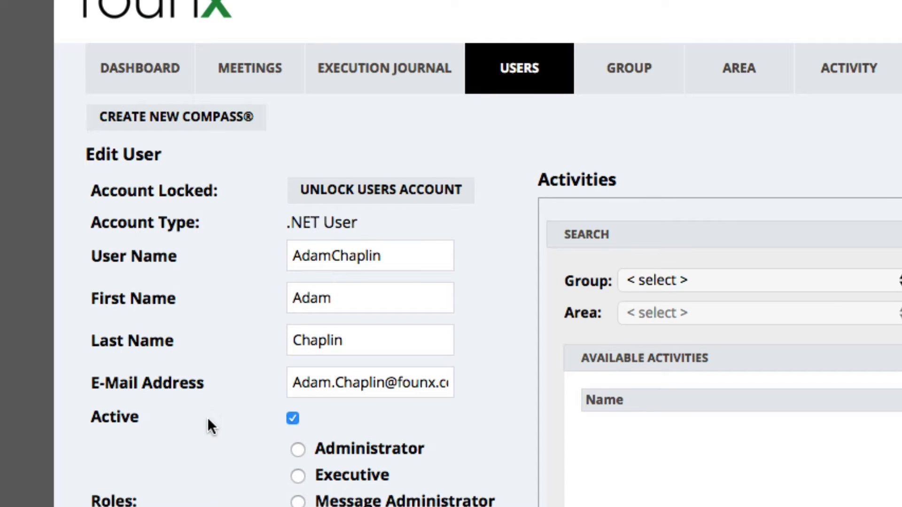
Unlock the locked user's account, save it and reopen that user from the list
click(385, 190)
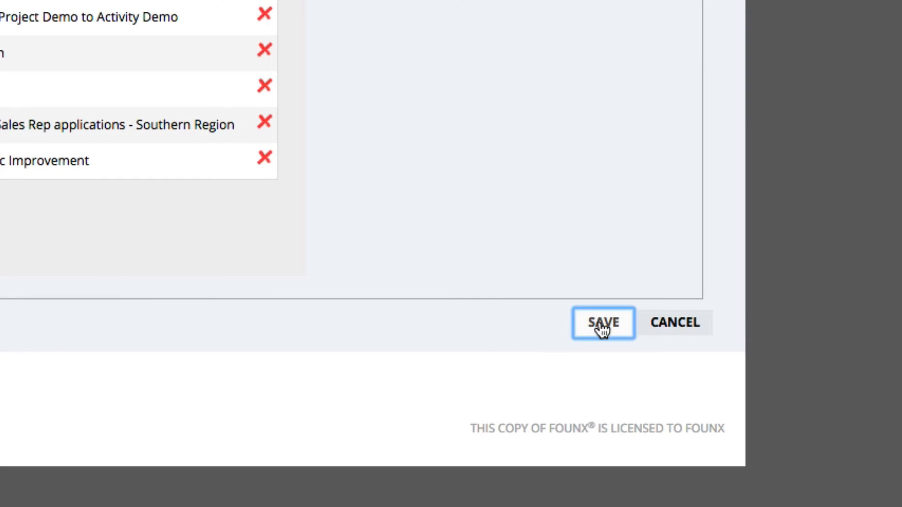
click(602, 329)
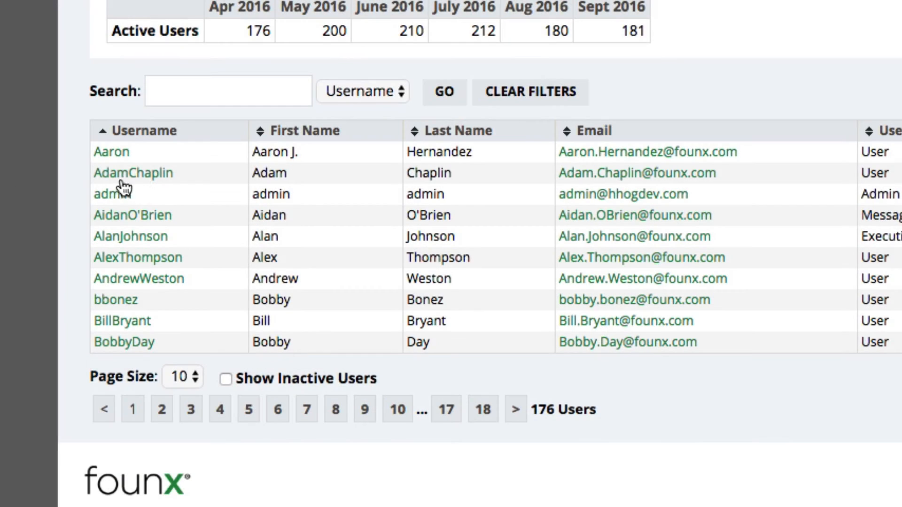
click(141, 181)
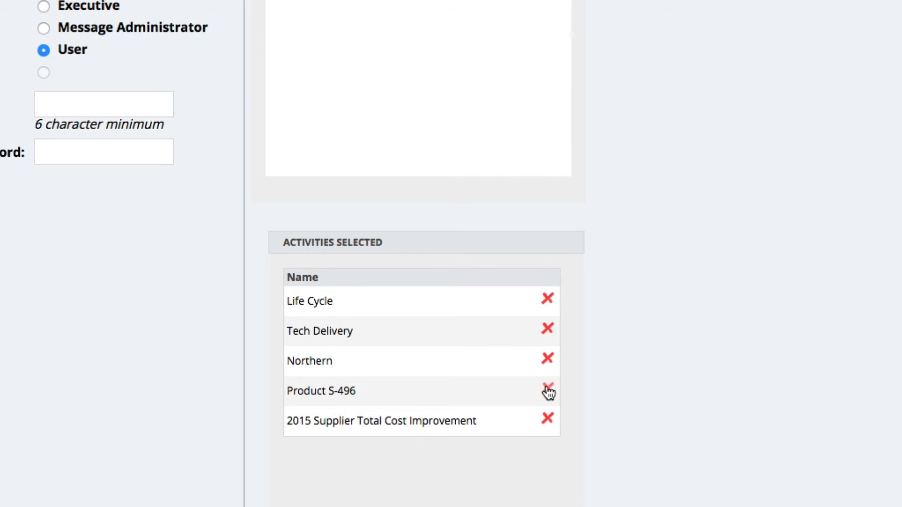
Replace the first user's Product S-496 activity with Safety Program from the Human Resources group's Safety area, and save
click(547, 391)
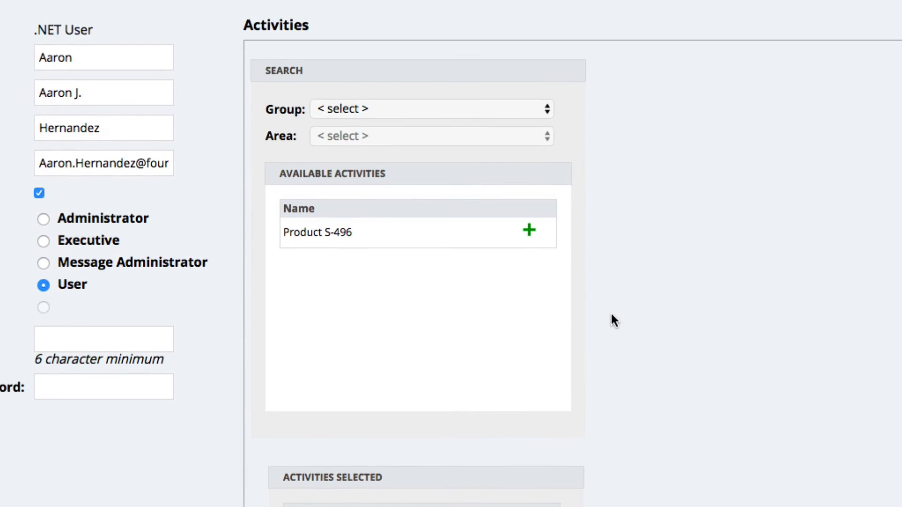
click(449, 110)
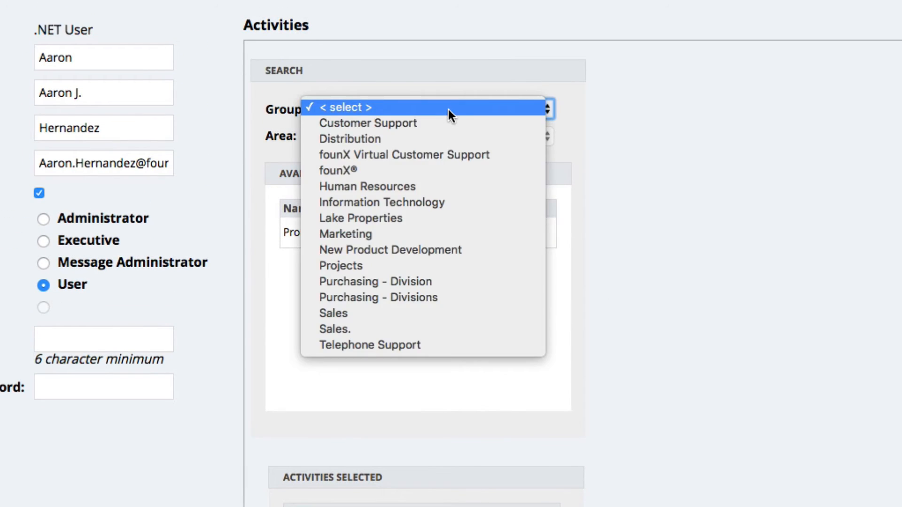
key(Escape)
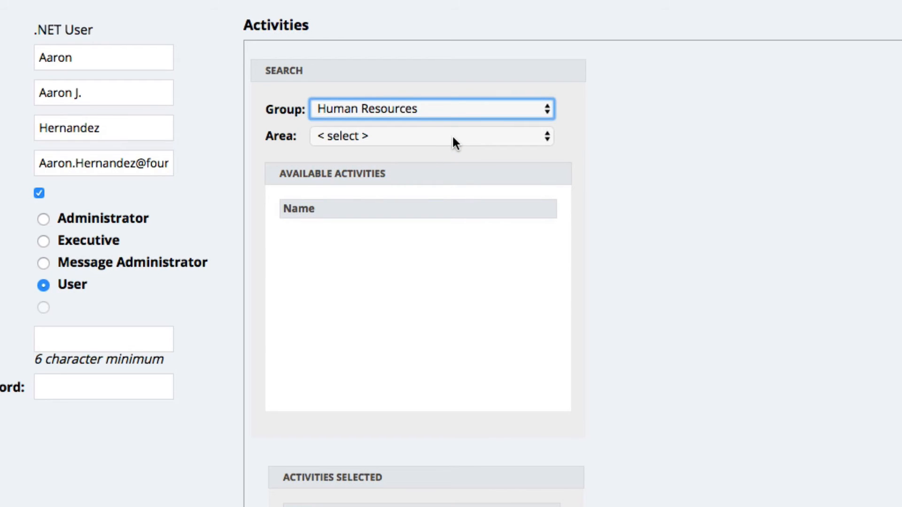
click(452, 136)
click(451, 181)
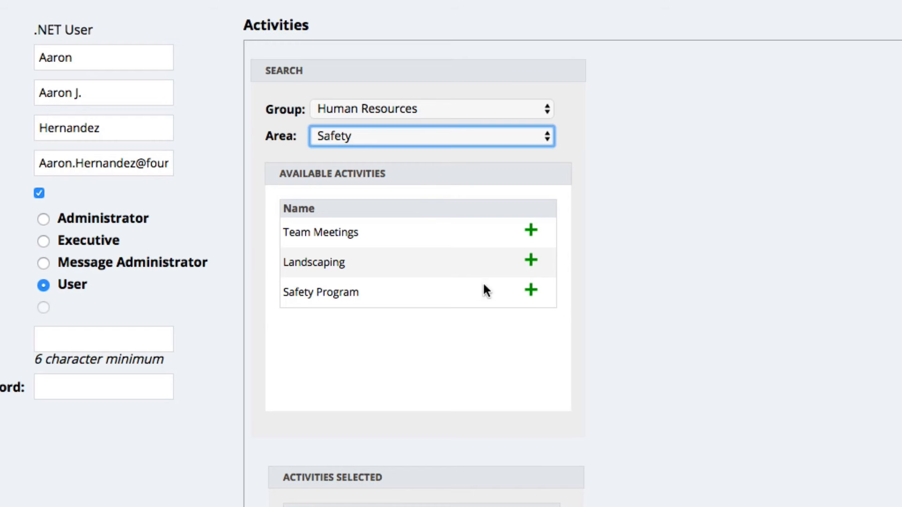
click(531, 292)
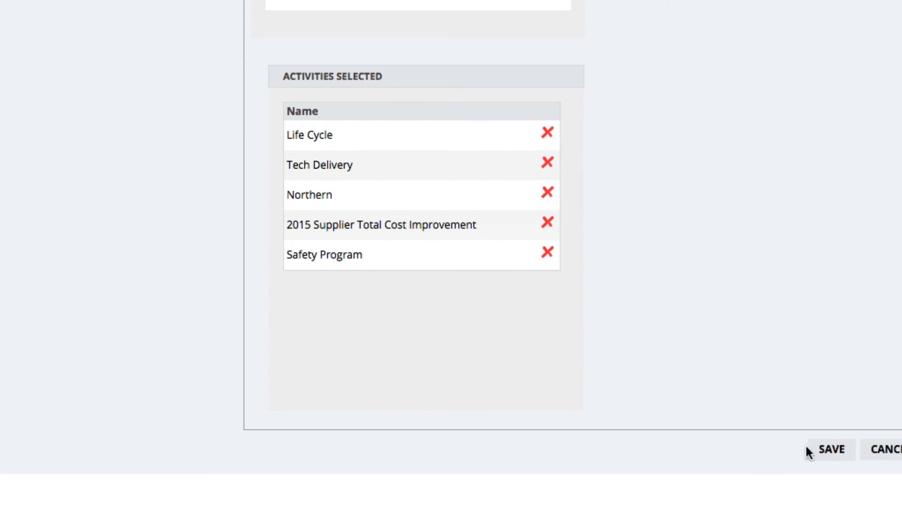
click(834, 459)
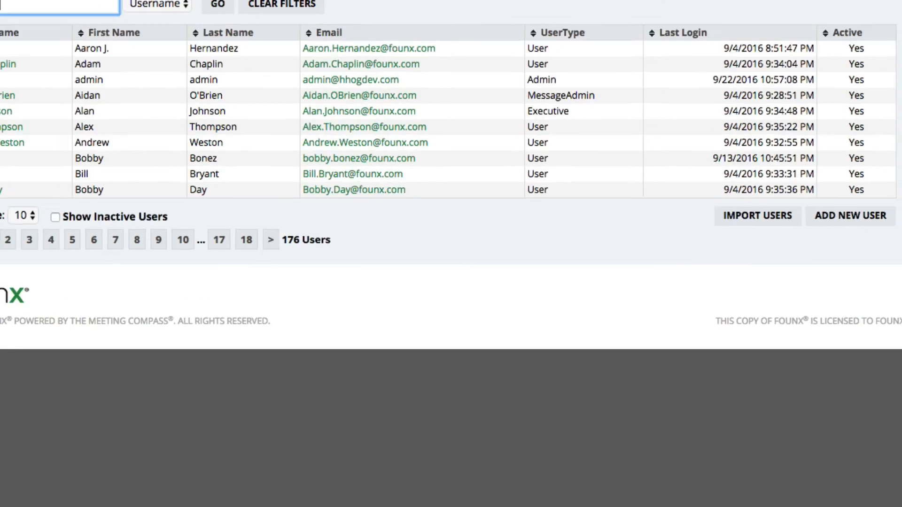